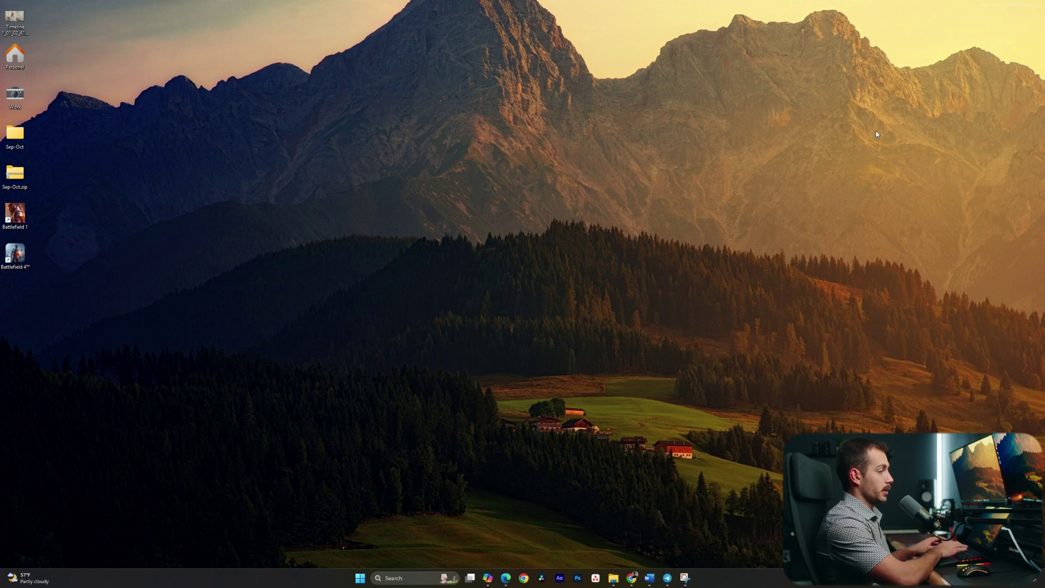
# Step: In Settings > Installed apps, search 'projec' to confirm no Project app exists, then browse the full list
pyautogui.press('super+i')
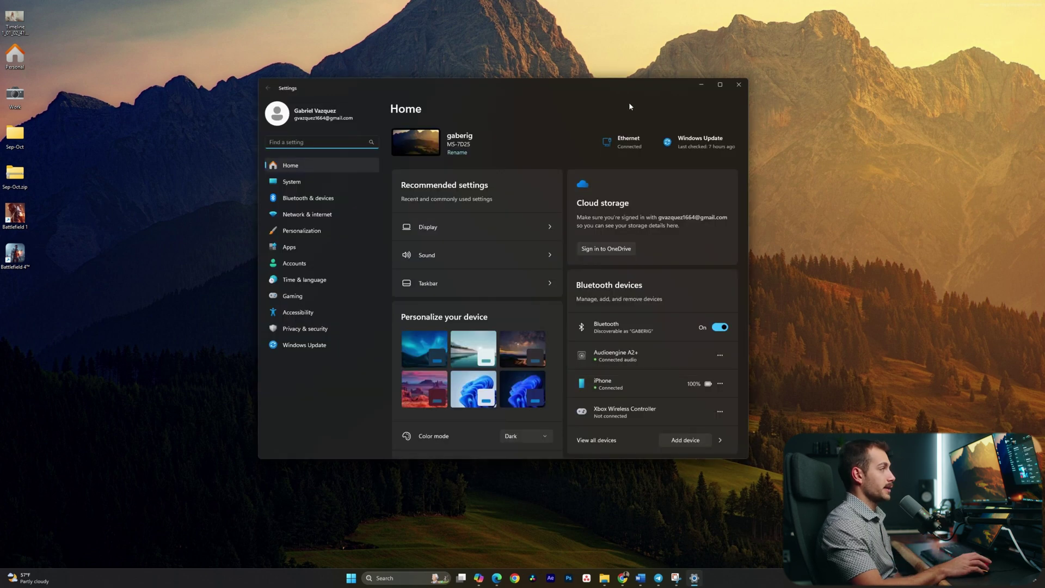
pyautogui.click(306, 251)
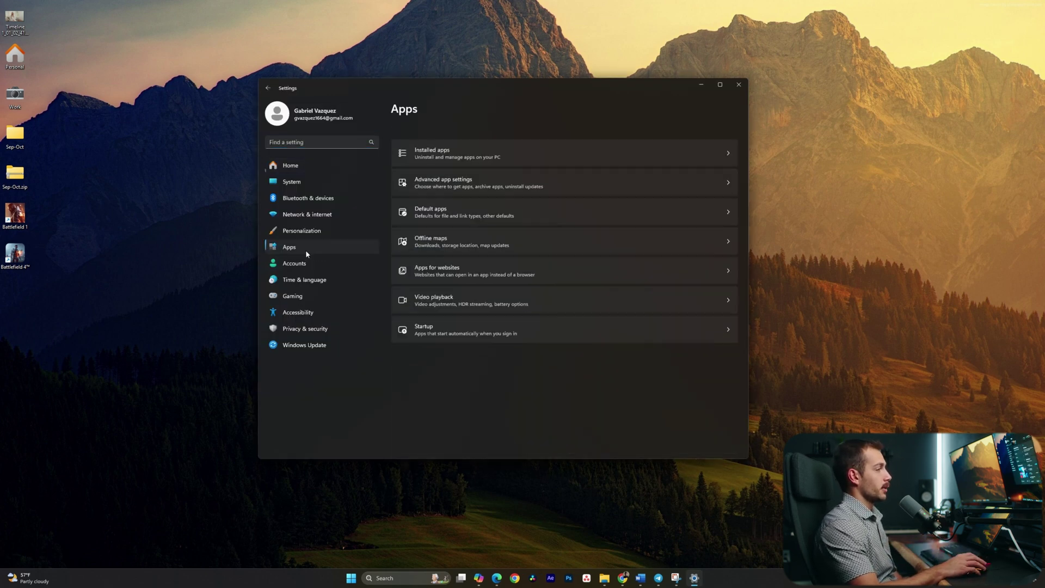
pyautogui.click(443, 140)
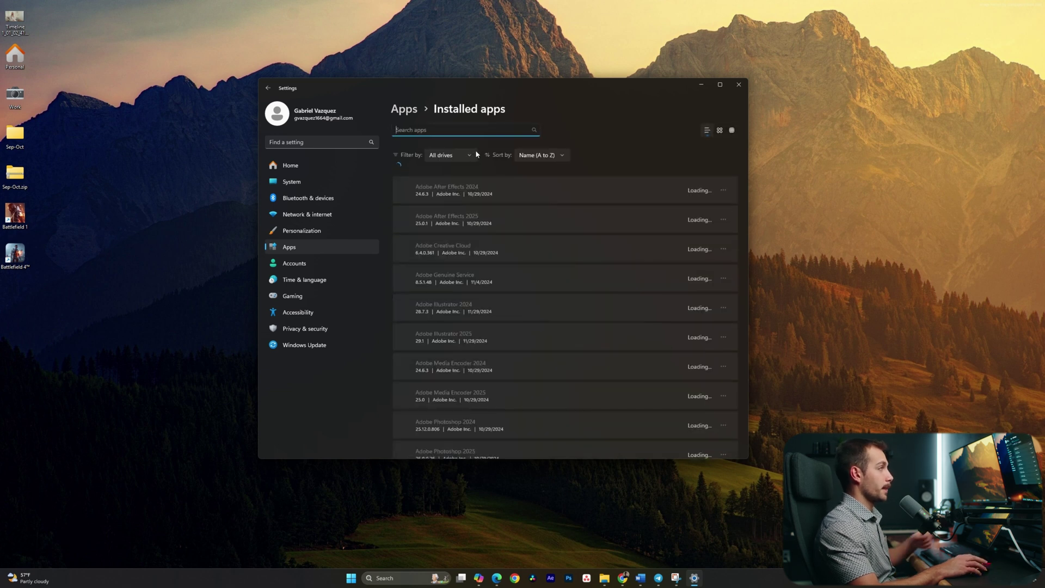
pyautogui.write('projec')
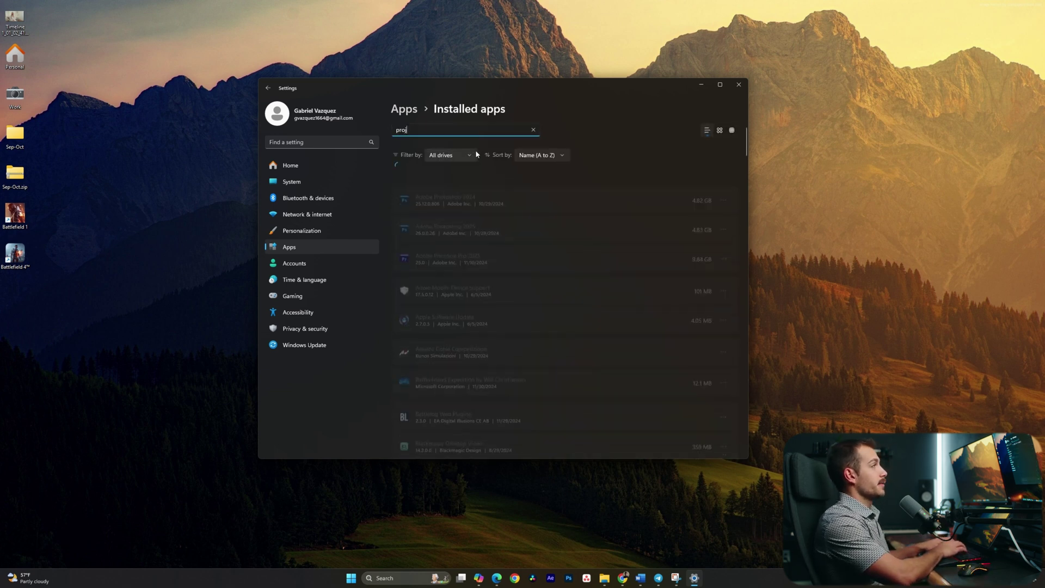
pyautogui.press('BackSpace')
pyautogui.press('BackSpace')
pyautogui.press('BackSpace')
pyautogui.press('BackSpace')
pyautogui.press('BackSpace')
pyautogui.press('BackSpace')
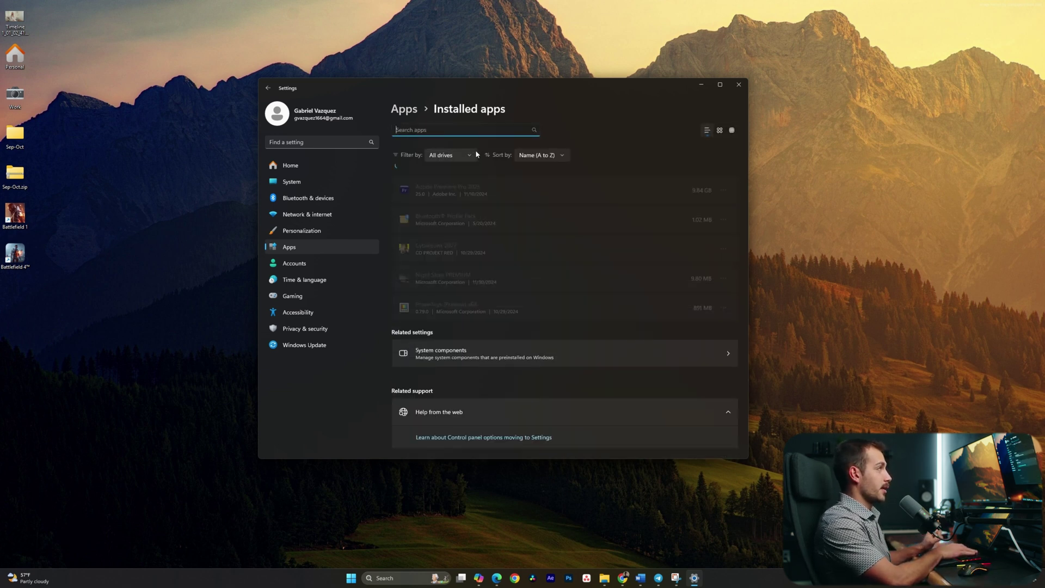
pyautogui.scroll(-3, 486, 300)
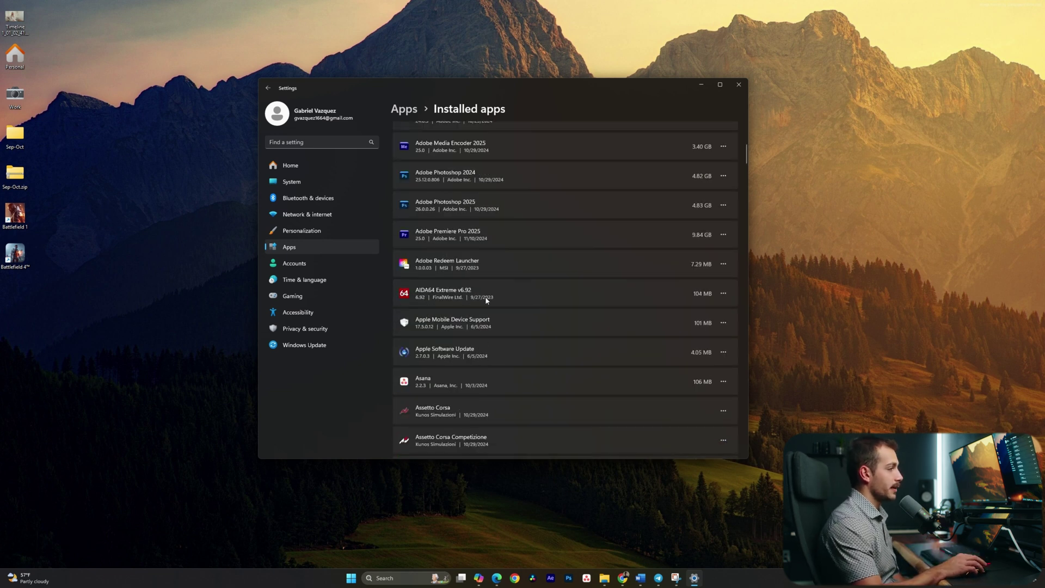
pyautogui.click(727, 411)
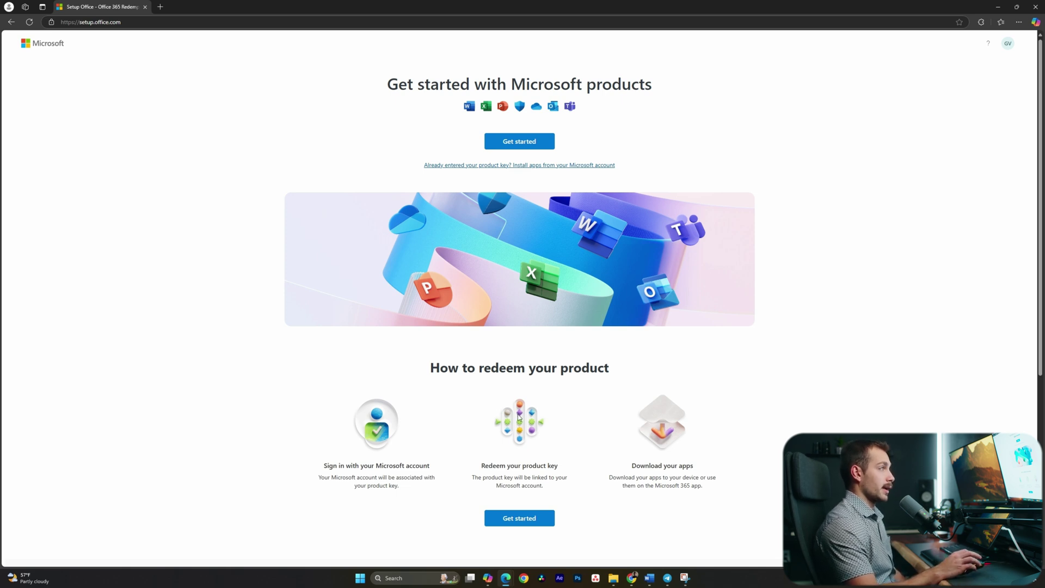
# Step: Redeem the Project Professional 2024 product key on setup.office.com for the signed-in Microsoft account
pyautogui.click(1008, 44)
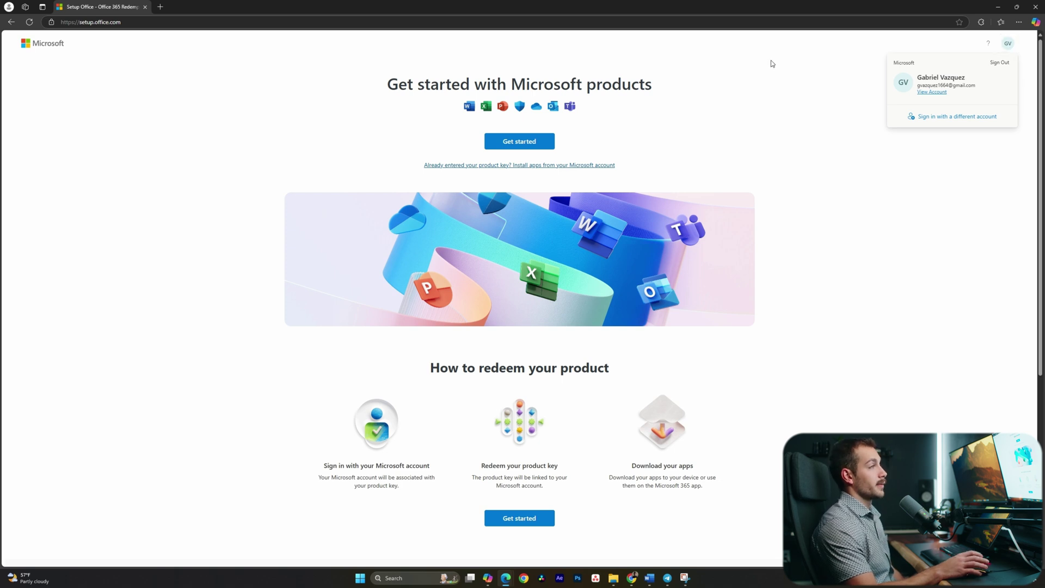
pyautogui.click(506, 142)
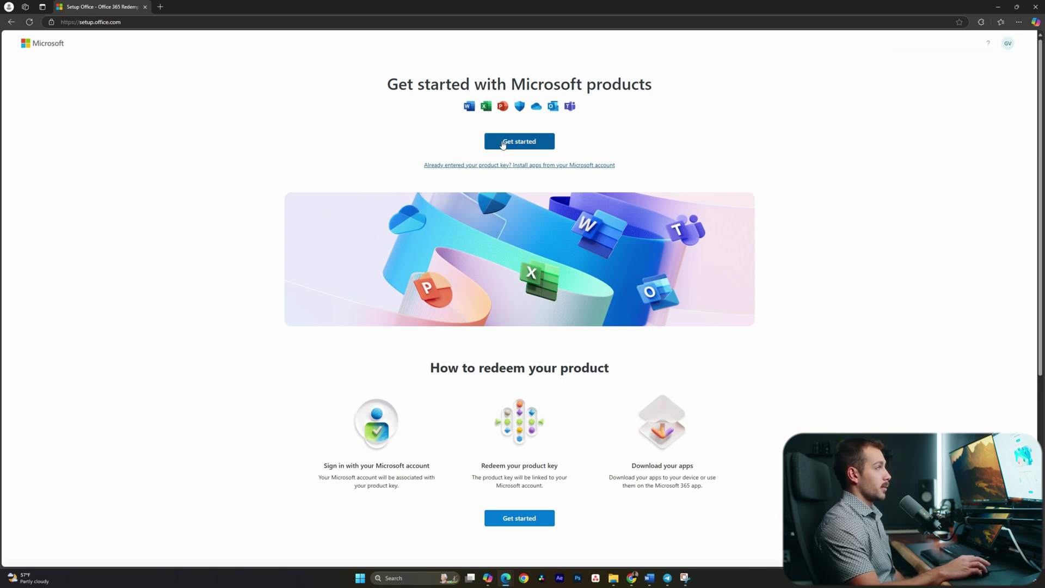
pyautogui.click(496, 116)
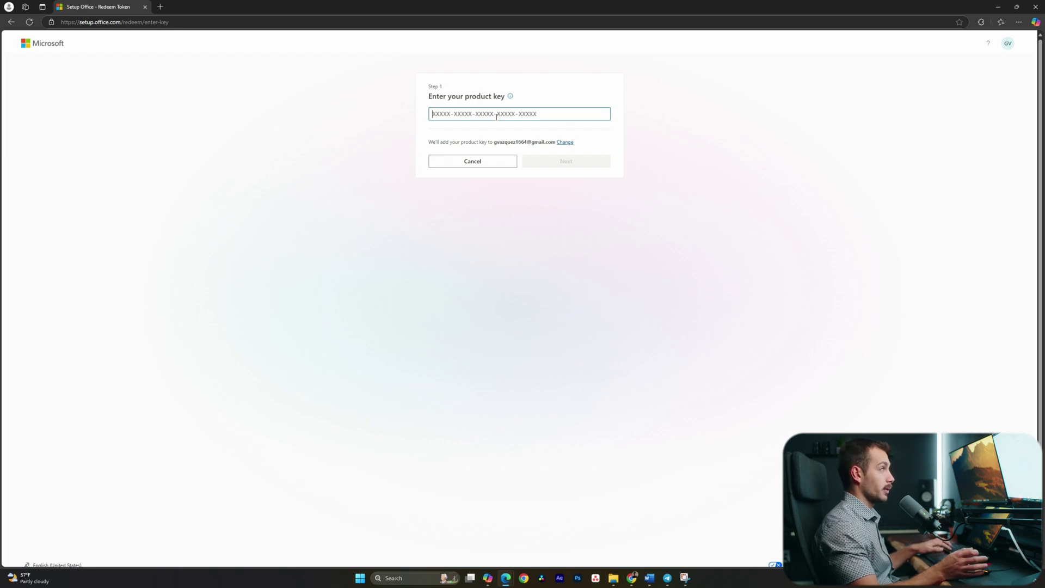
pyautogui.hotkey('ctrl', 'v')
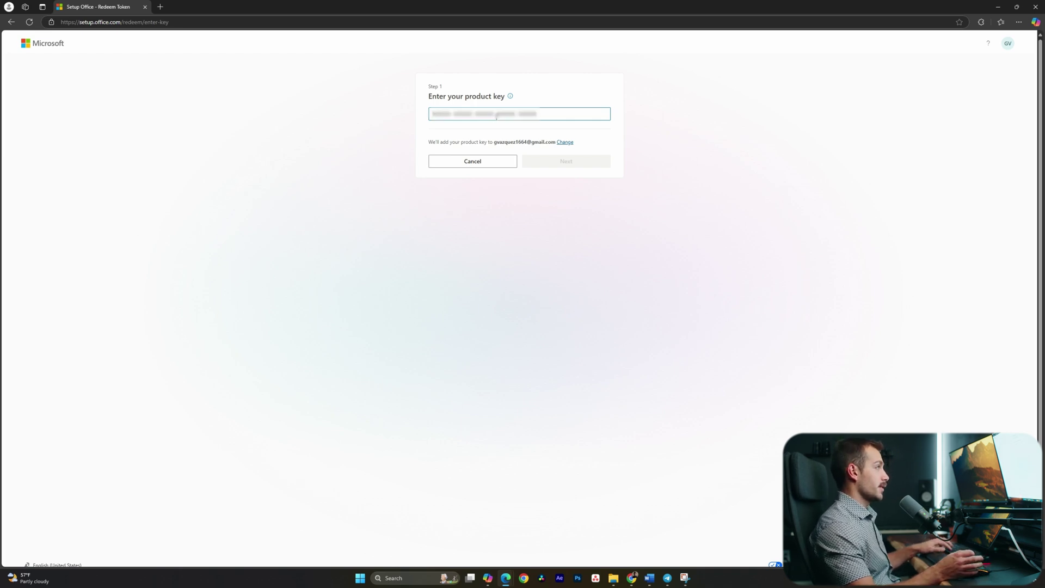
pyautogui.hotkey('ctrl', 'v')
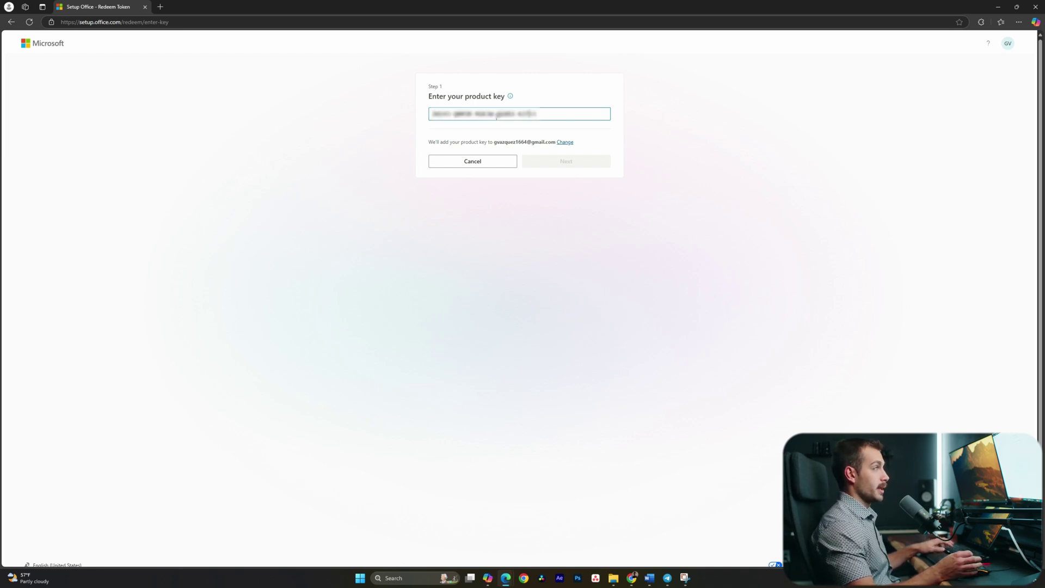
pyautogui.click(550, 164)
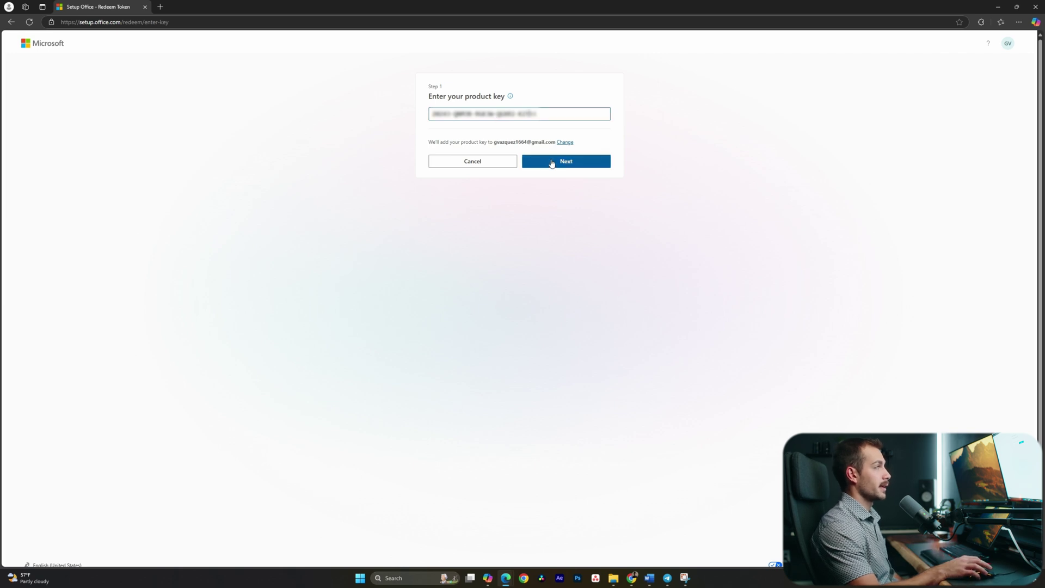
pyautogui.click(565, 217)
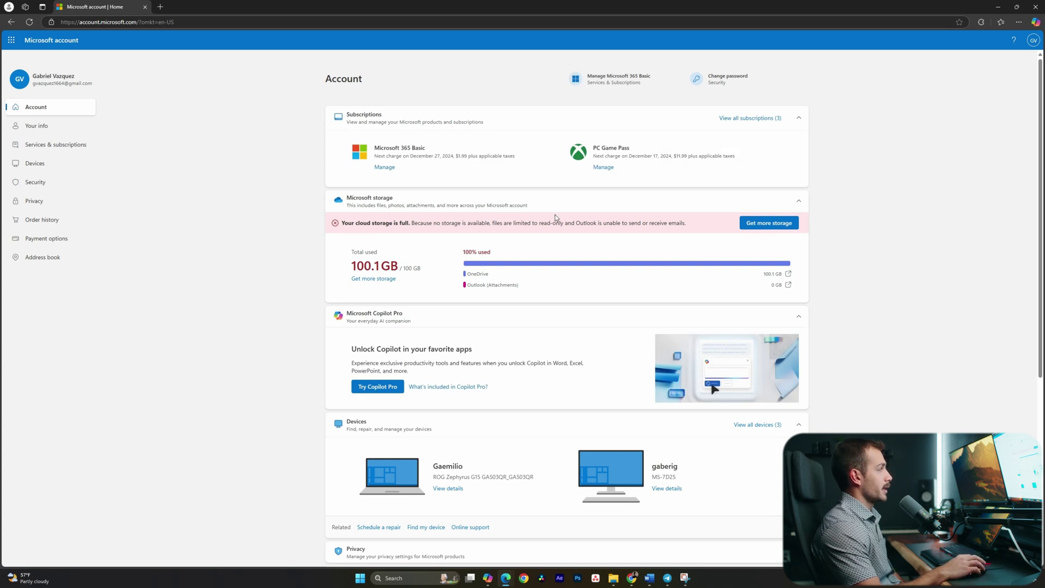
# Step: From Services & subscriptions, download and run the Project Professional 2024 installer OfficeSetup.exe
pyautogui.click(50, 144)
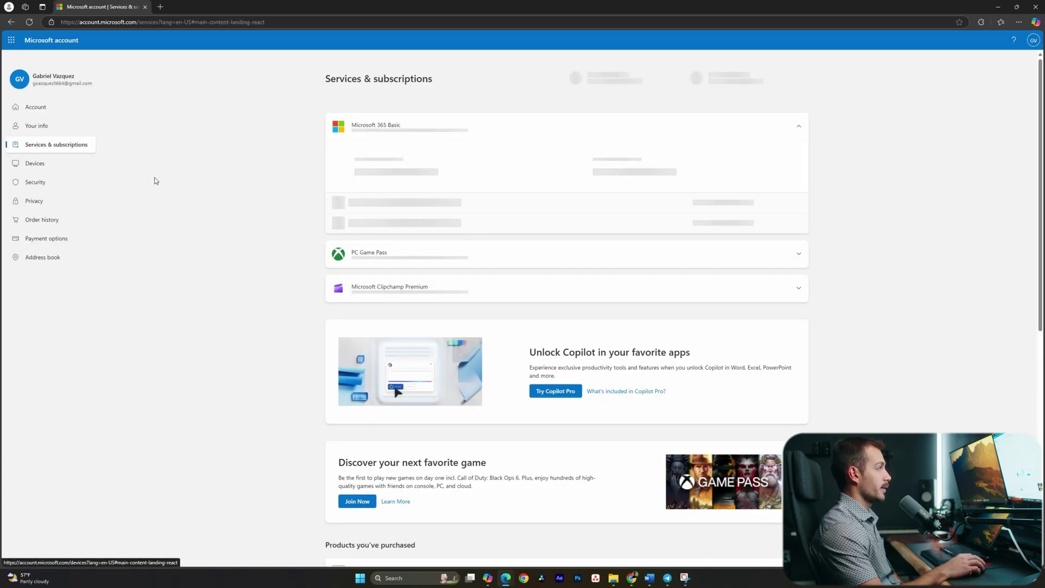
pyautogui.scroll(-4, 406, 226)
pyautogui.scroll(-3, 406, 227)
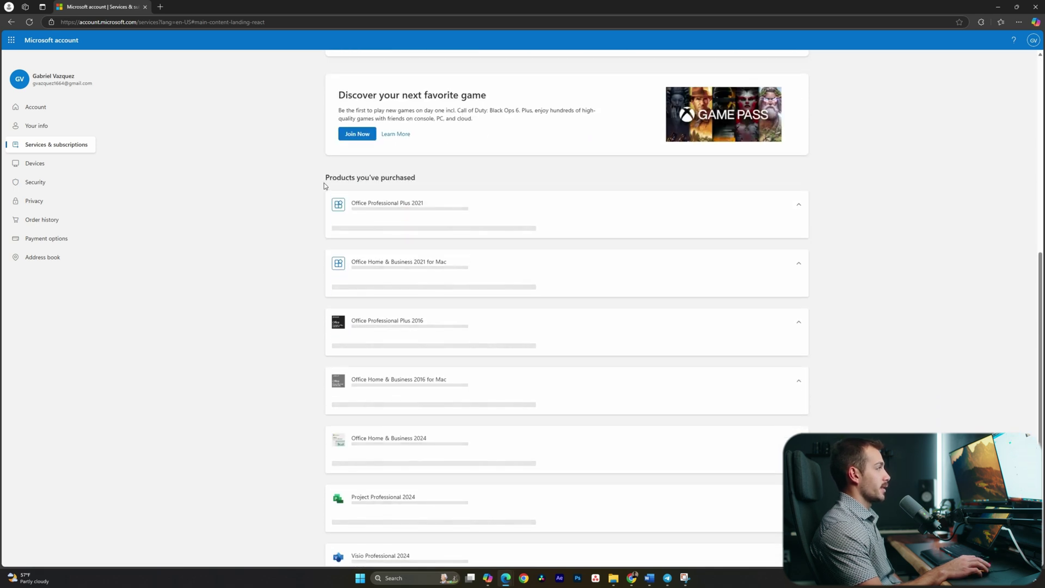
pyautogui.moveTo(337, 51); pyautogui.dragTo(430, 256)
pyautogui.click(391, 490)
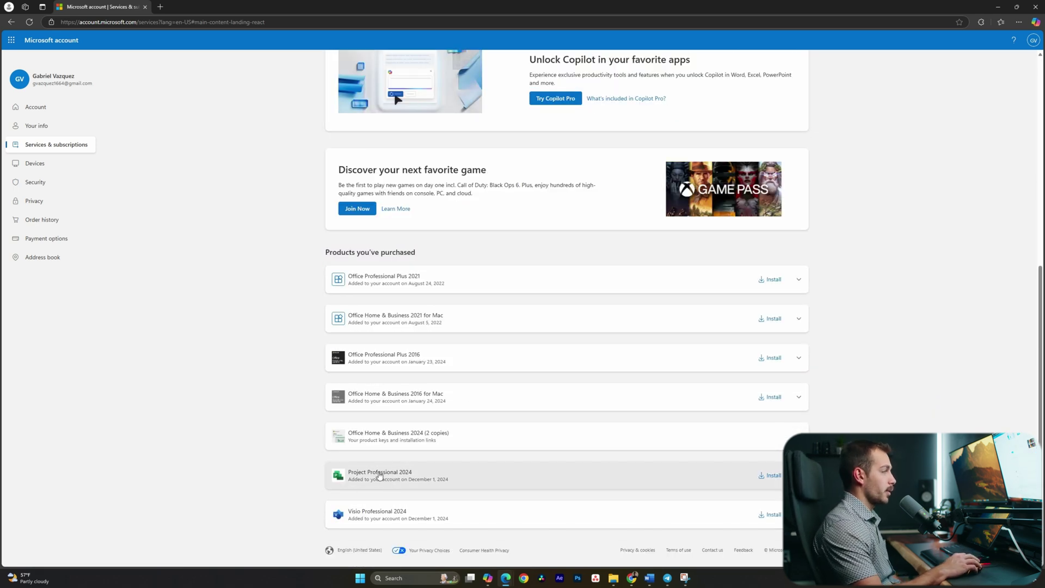
pyautogui.click(769, 477)
pyautogui.click(555, 444)
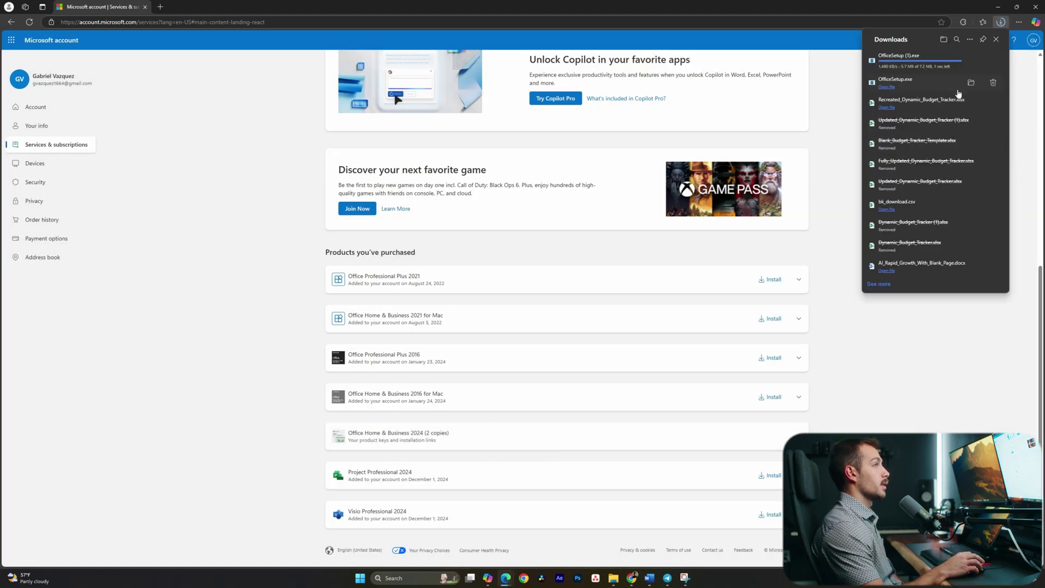
pyautogui.click(887, 64)
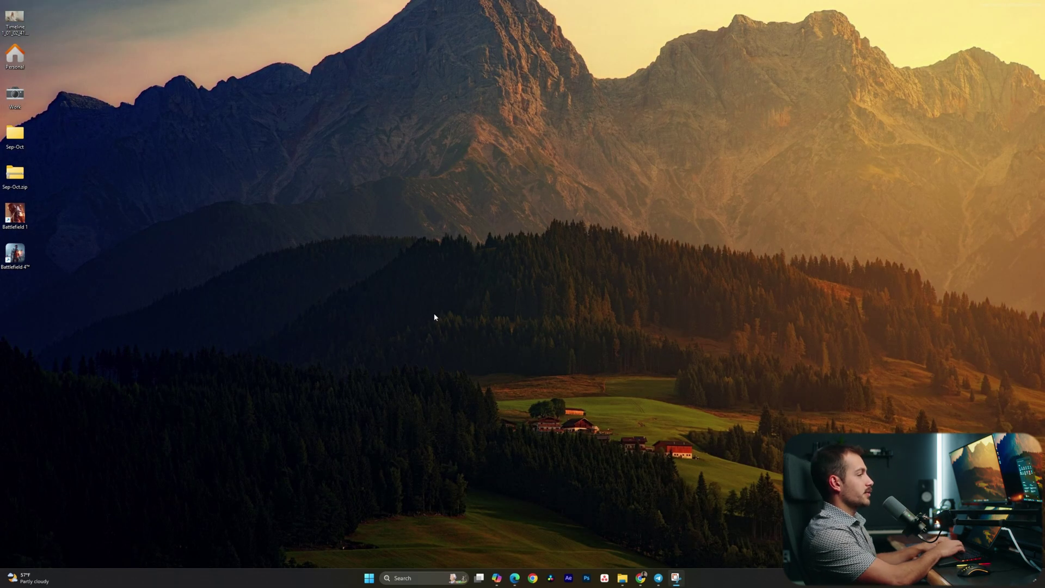
# Step: Launch the newly installed Project app from the Start menu search
pyautogui.press('super')
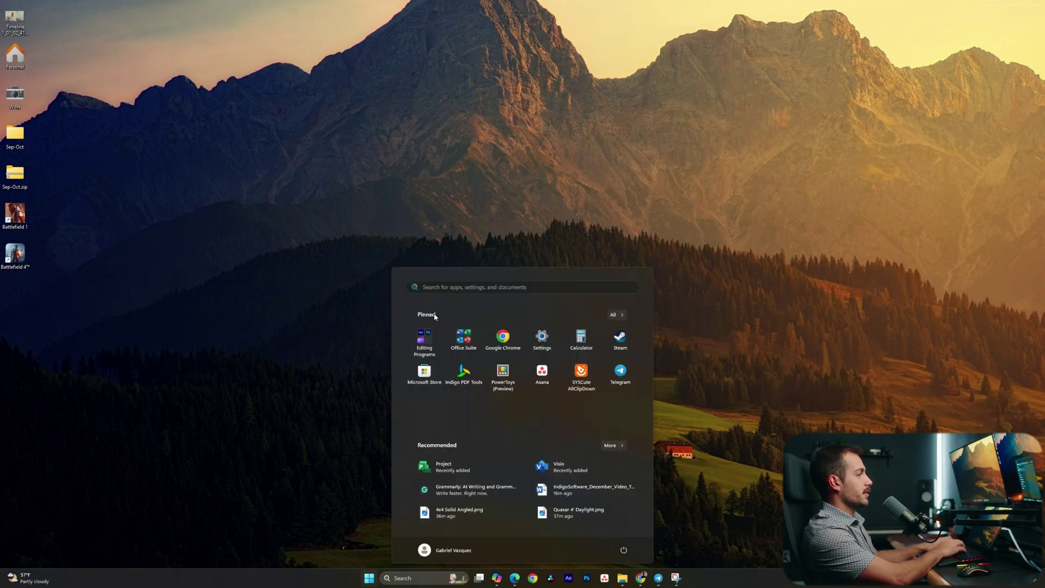
pyautogui.write('project')
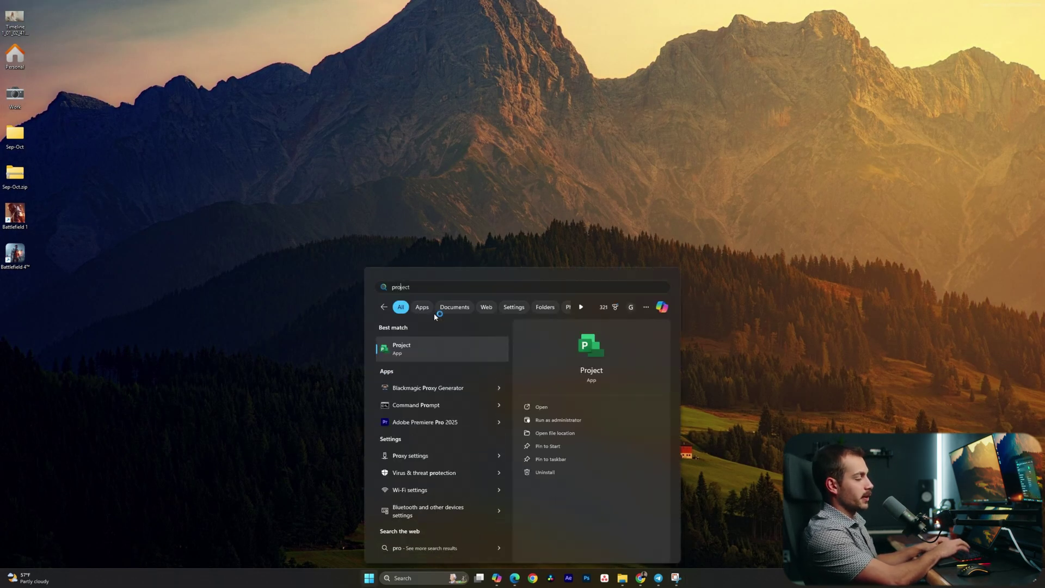
pyautogui.press('Return')
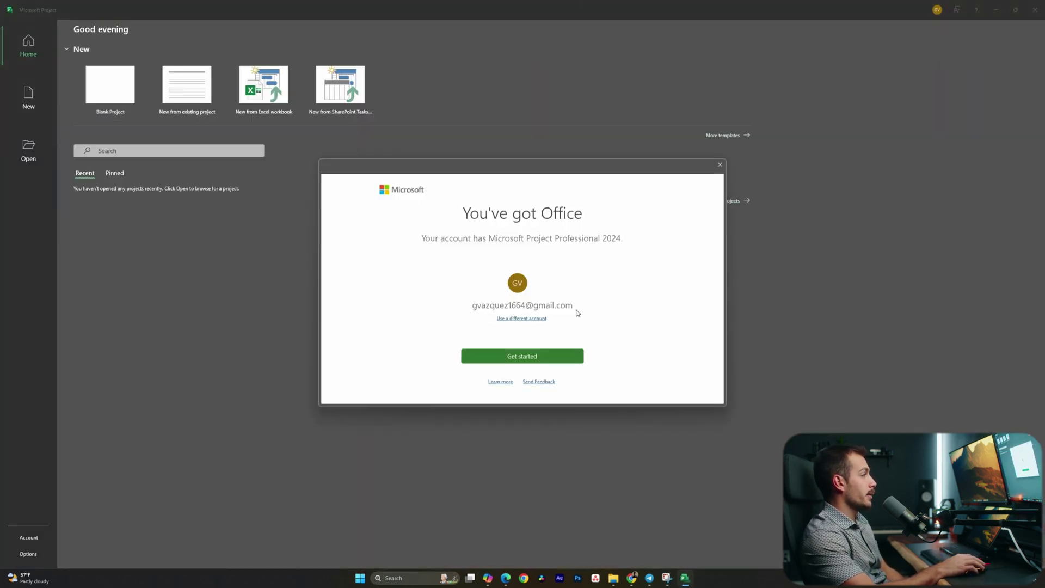
# Step: Dismiss the 'You've got Office' notice and view the Account page's Project Professional 2024 product information
pyautogui.click(539, 358)
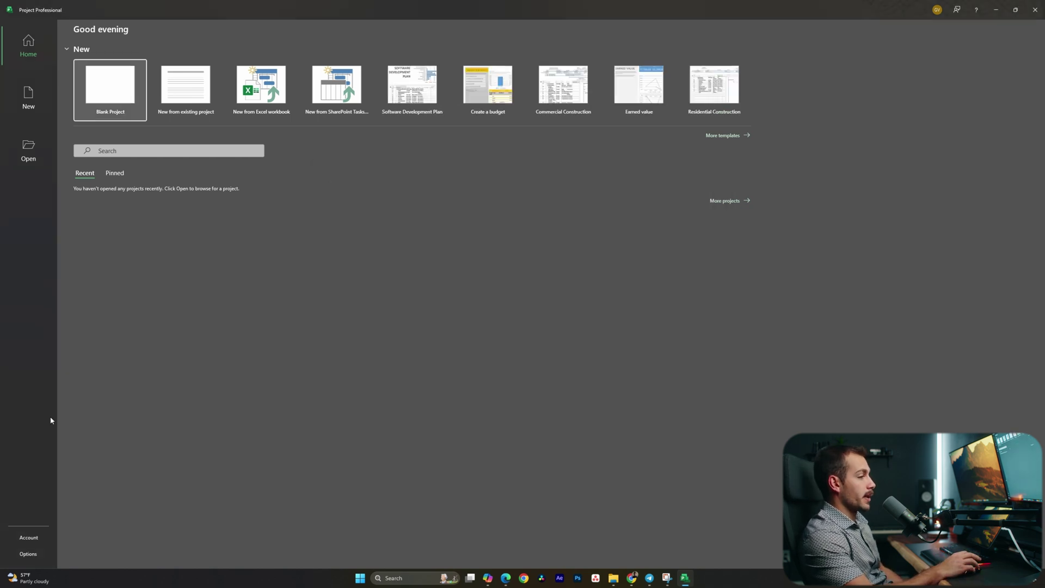
pyautogui.click(30, 540)
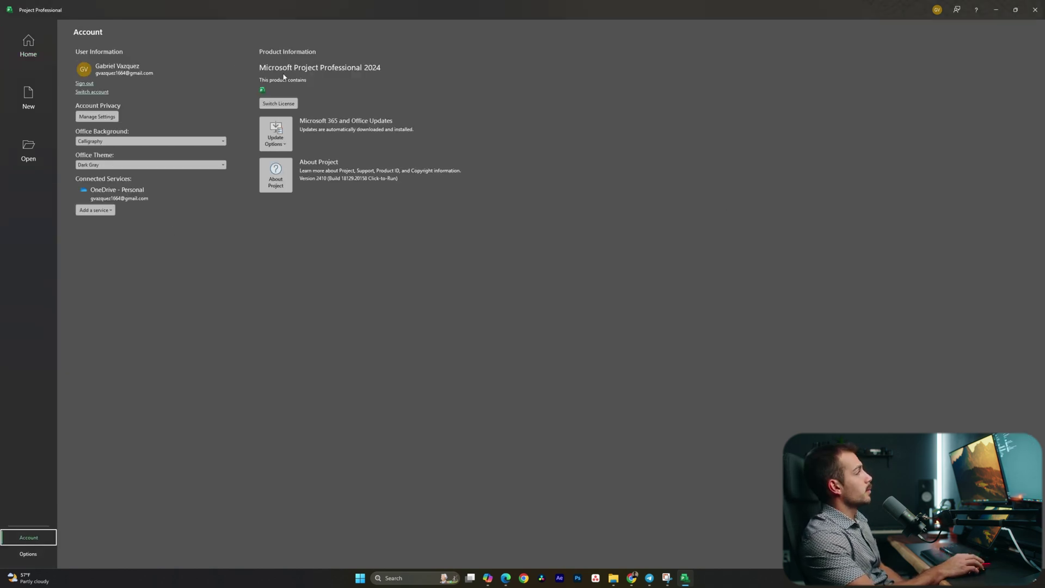